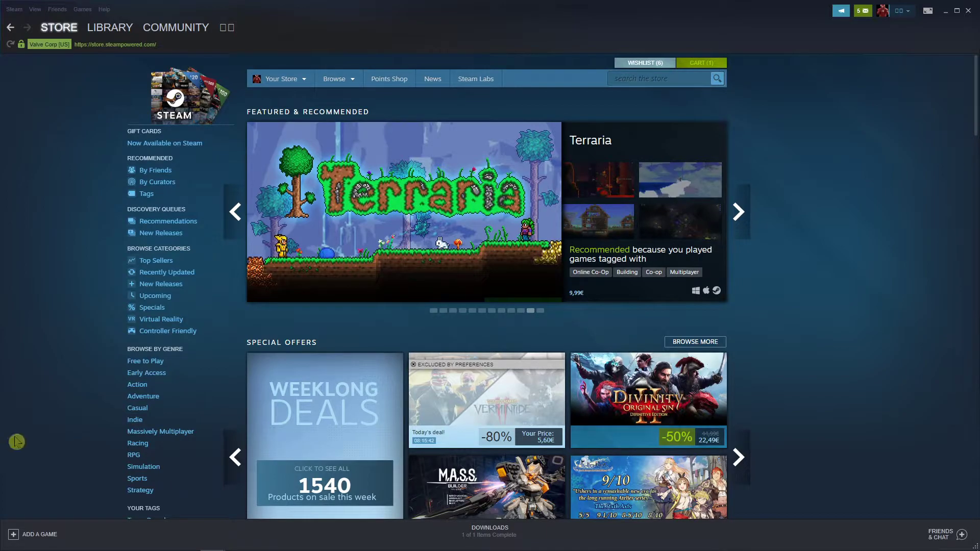
Step: Open the local files settings in the properties of Brawlhalla from the game library
{"action": "left_click", "coordinate": [111, 31]}
{"action": "scroll", "coordinate": [180, 266], "scroll_direction": "up", "scroll_amount": 3}
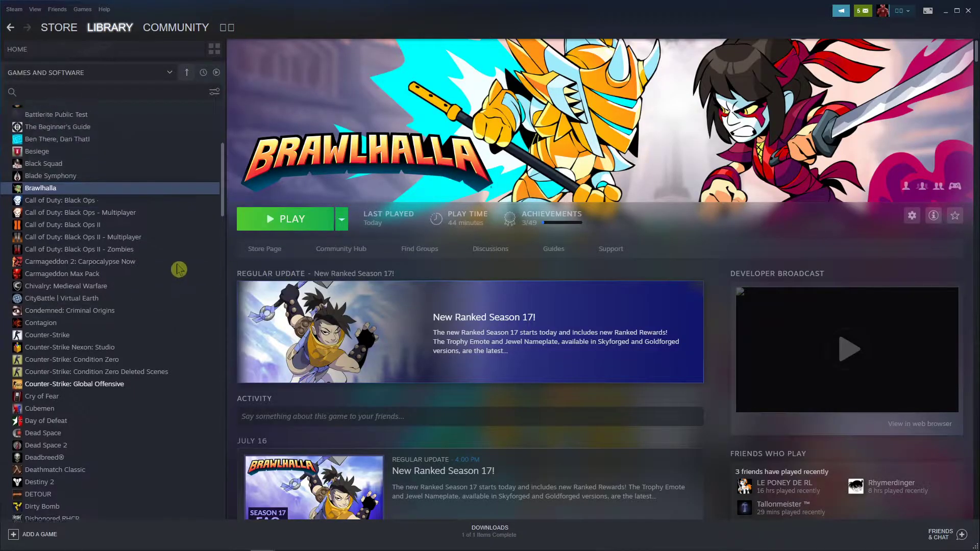
{"action": "left_click", "coordinate": [90, 227]}
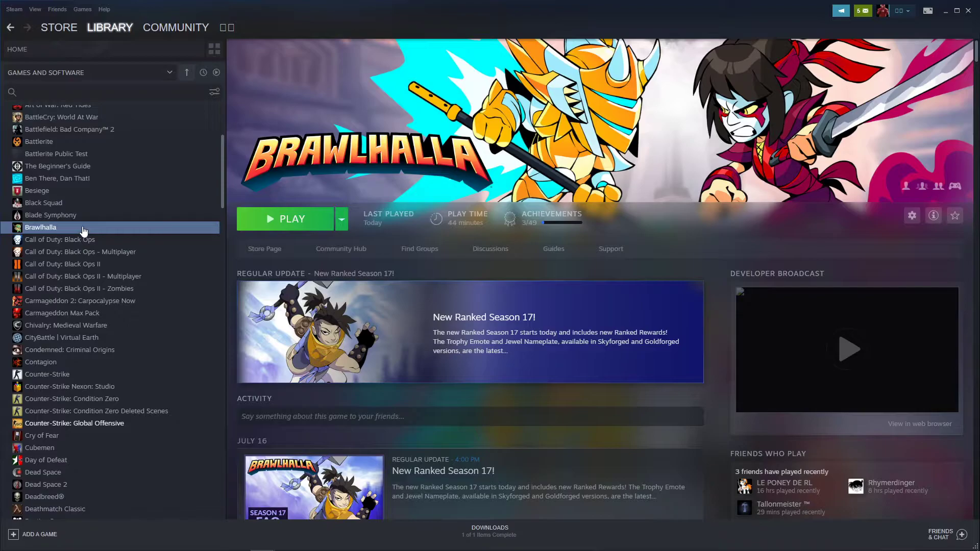
{"action": "right_click", "coordinate": [83, 230]}
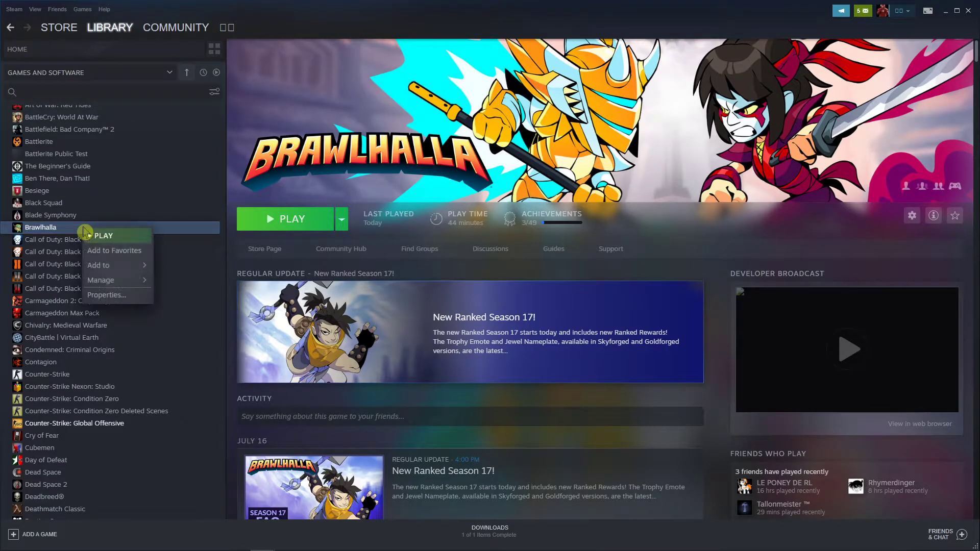
{"action": "left_click", "coordinate": [104, 295]}
{"action": "left_click", "coordinate": [461, 138]}
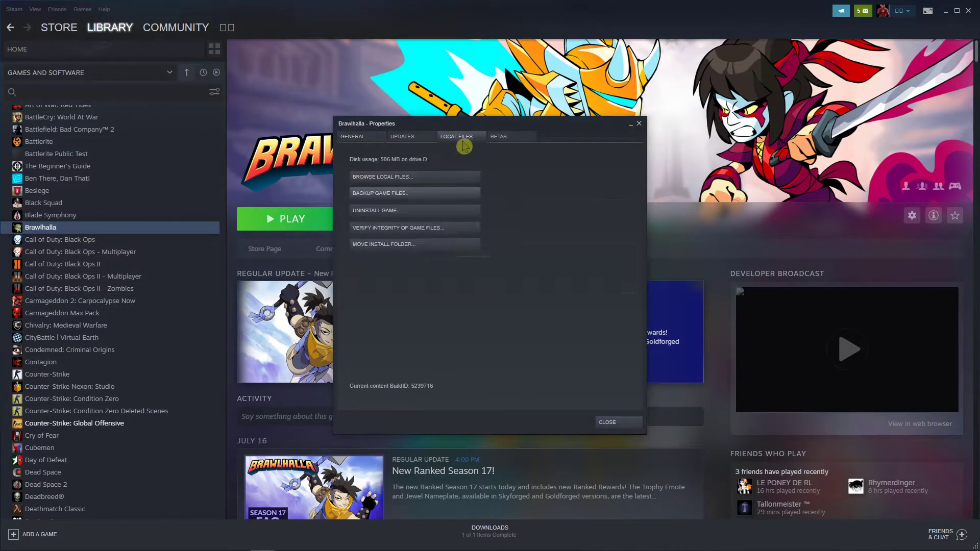
Step: Start a backup of Brawlhalla's game files to d:\games\steam\Backups and cancel it while it is running
{"action": "left_click", "coordinate": [436, 192]}
{"action": "left_click", "coordinate": [512, 365]}
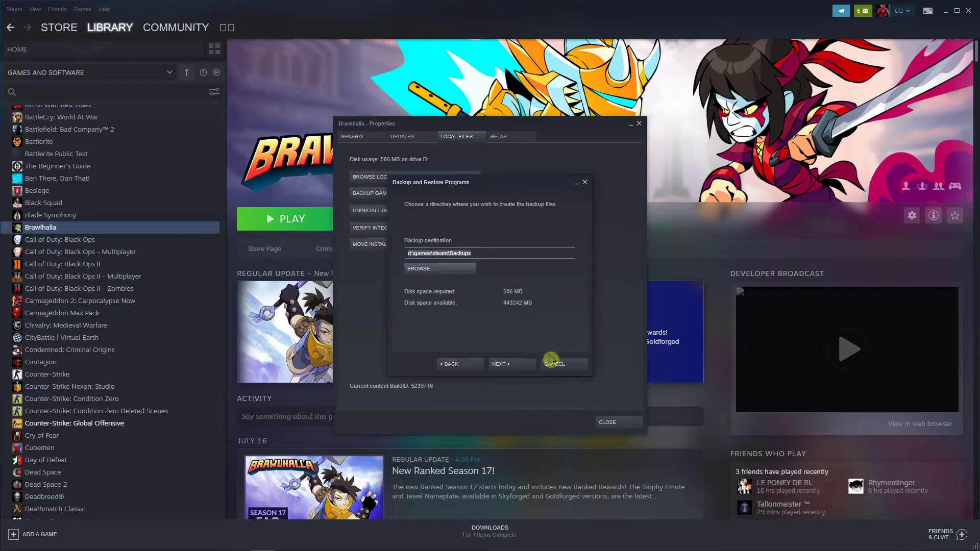
{"action": "left_click", "coordinate": [512, 365]}
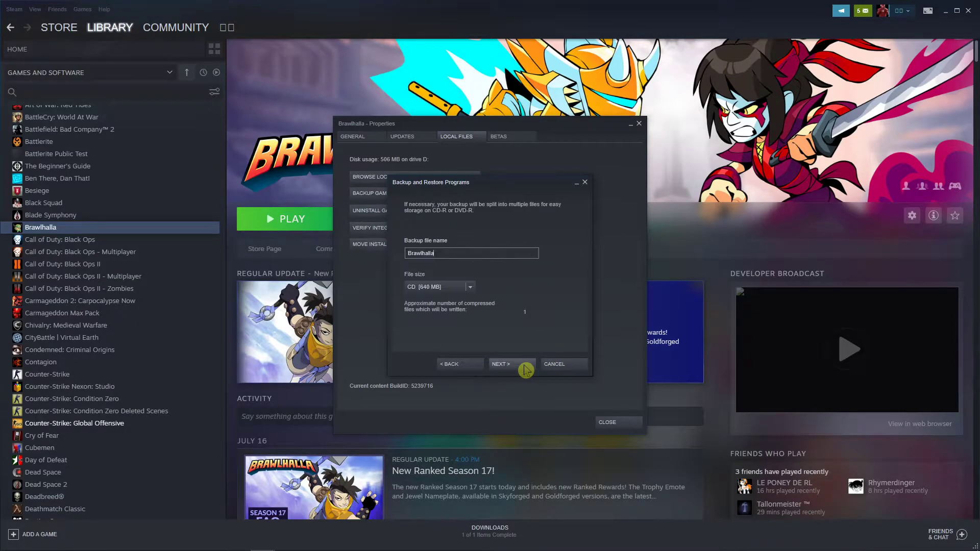
{"action": "left_click", "coordinate": [468, 288]}
{"action": "left_click", "coordinate": [467, 296]}
{"action": "left_click", "coordinate": [468, 288]}
{"action": "left_click", "coordinate": [470, 296]}
{"action": "left_click", "coordinate": [509, 366]}
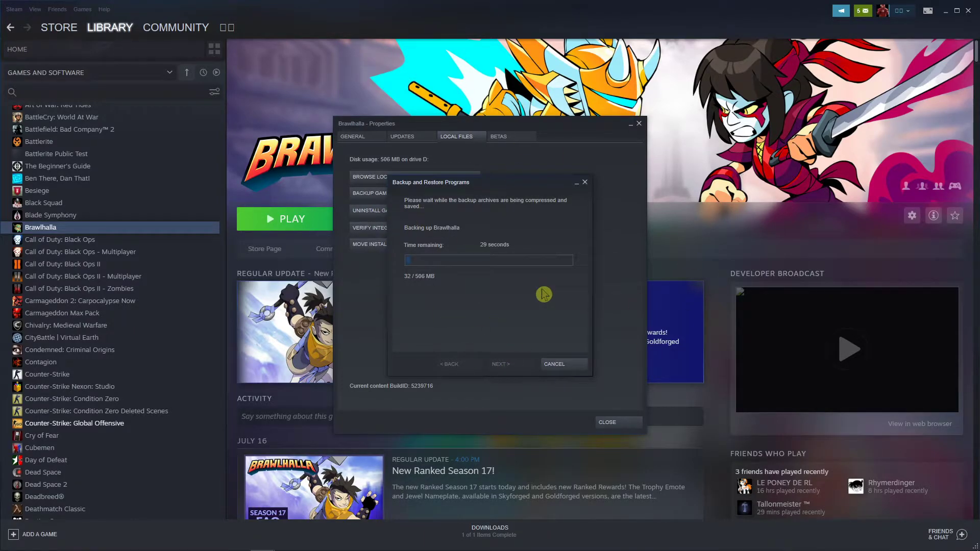
{"action": "left_click", "coordinate": [562, 365]}
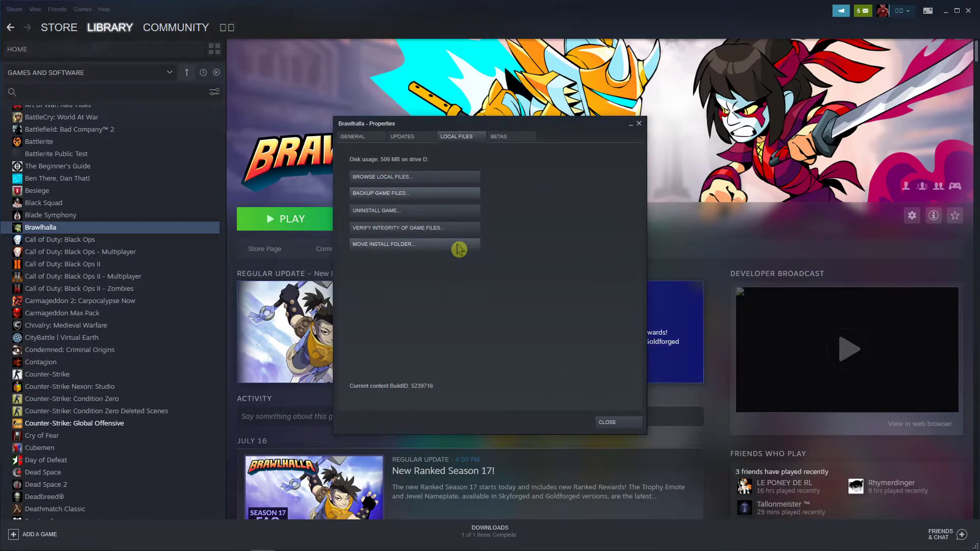
Step: Browse Brawlhalla's local files in File Explorer and place the folder window in the upper part of the screen
{"action": "mouse_move", "coordinate": [229, 549]}
{"action": "left_click", "coordinate": [416, 177]}
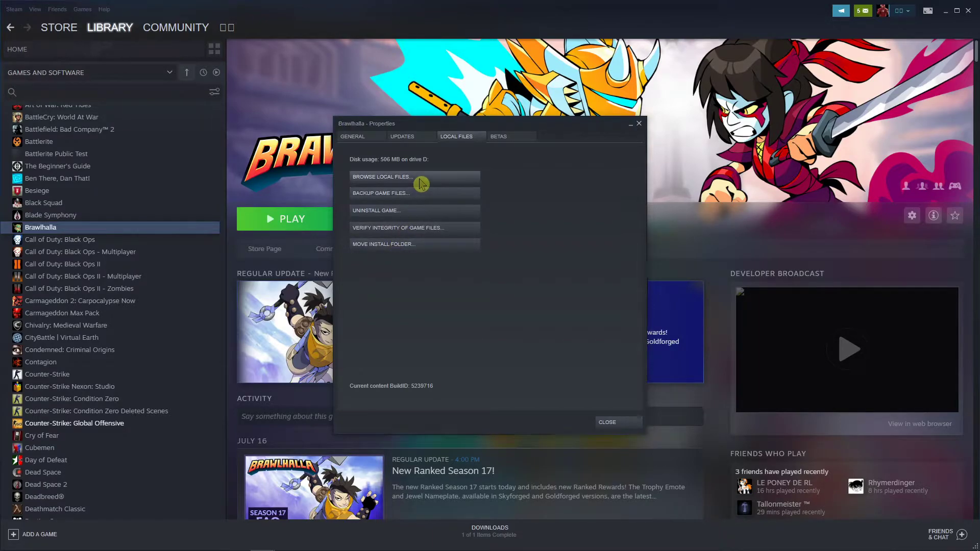
{"action": "left_click_drag", "start_coordinate": [407, 188], "coordinate": [637, 135]}
{"action": "scroll", "coordinate": [492, 285], "scroll_direction": "down", "scroll_amount": 20}
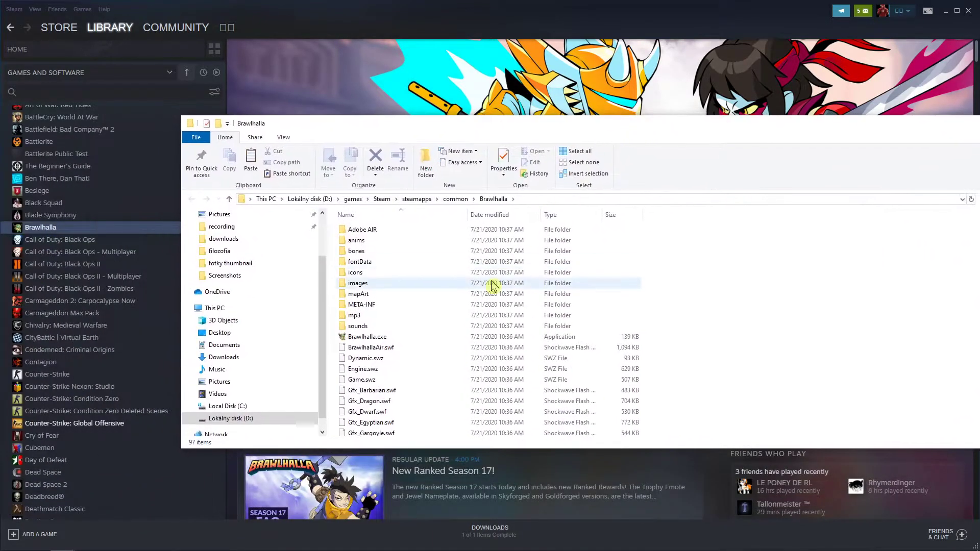
{"action": "scroll", "coordinate": [798, 385], "scroll_direction": "up", "scroll_amount": 20}
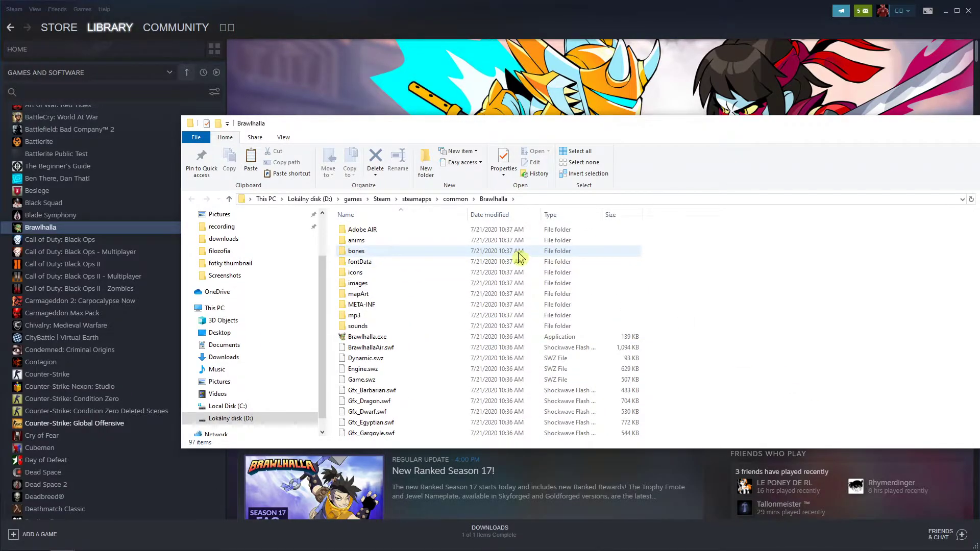
{"action": "left_click_drag", "start_coordinate": [455, 122], "coordinate": [305, 41]}
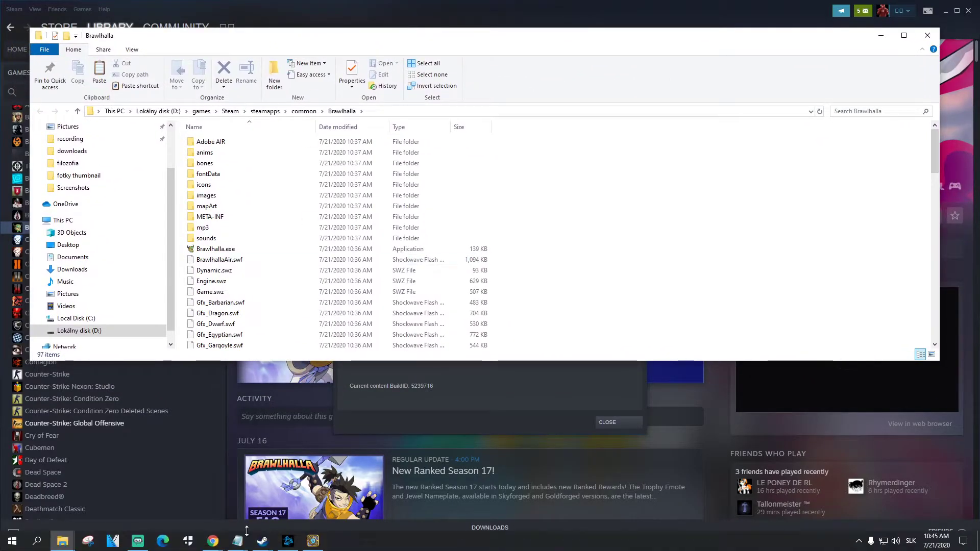
Step: Bring up the steam1 folder window, show Steam's steamapps folder in the other window, and arrange steam1 below it
{"action": "left_click", "coordinate": [68, 545]}
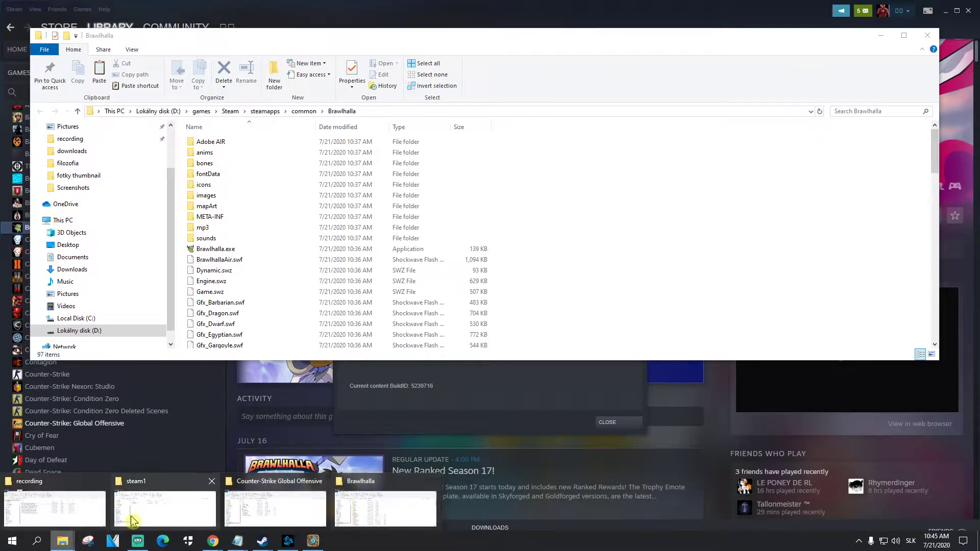
{"action": "left_click", "coordinate": [153, 511]}
{"action": "left_click_drag", "start_coordinate": [266, 174], "coordinate": [286, 216]}
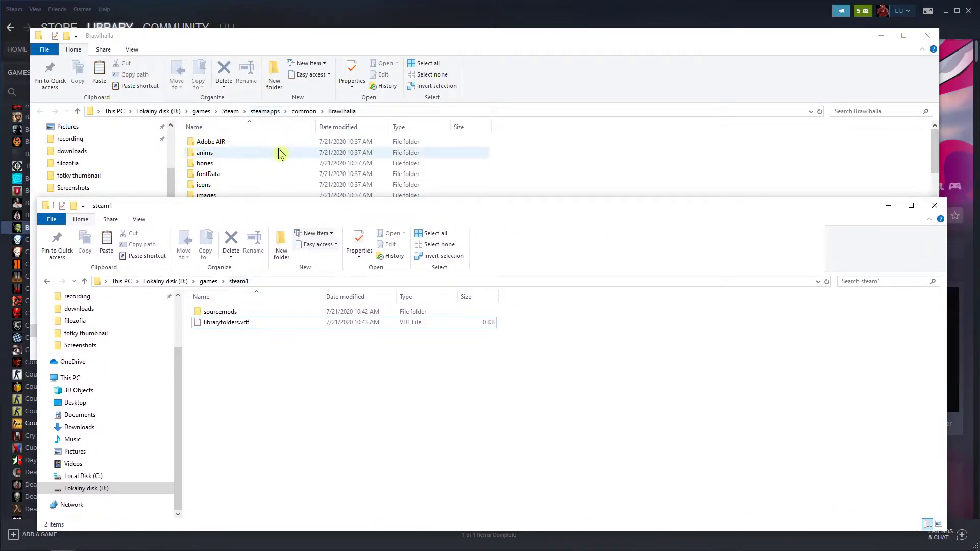
{"action": "left_click", "coordinate": [275, 111]}
{"action": "left_click", "coordinate": [257, 398]}
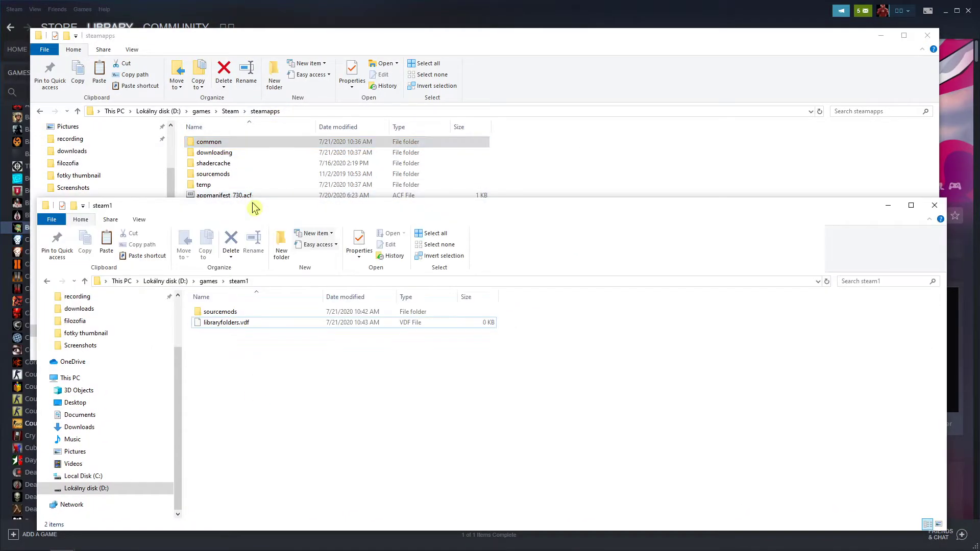
{"action": "left_click_drag", "start_coordinate": [251, 207], "coordinate": [226, 211]}
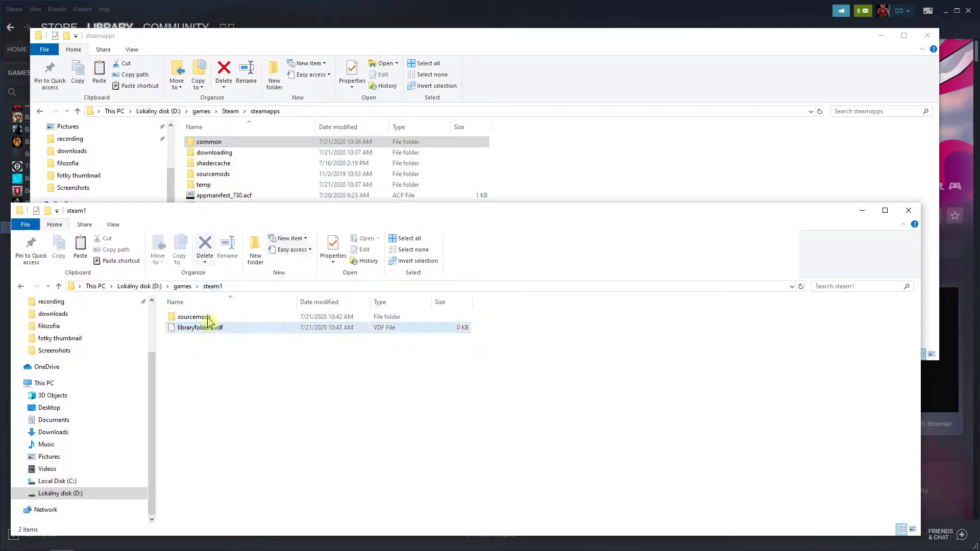
{"action": "left_click_drag", "start_coordinate": [227, 203], "coordinate": [247, 244]}
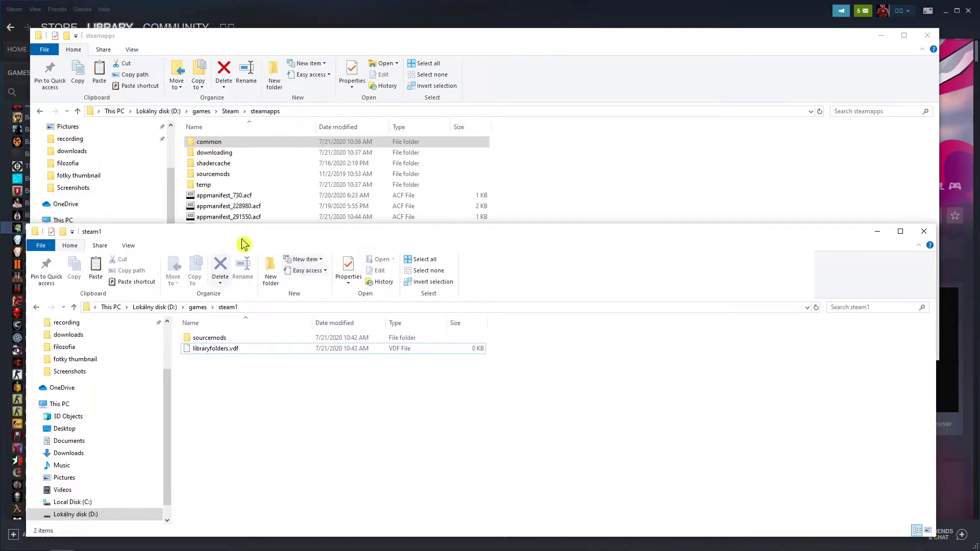
Step: Create a new folder named common inside the steam1 folder
{"action": "right_click", "coordinate": [242, 383]}
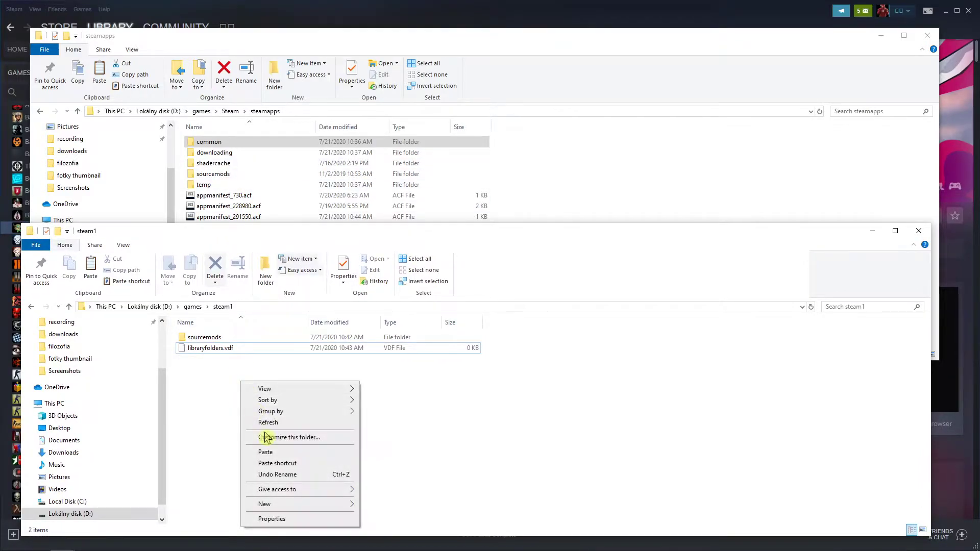
{"action": "mouse_move", "coordinate": [264, 504]}
{"action": "left_click", "coordinate": [401, 443]}
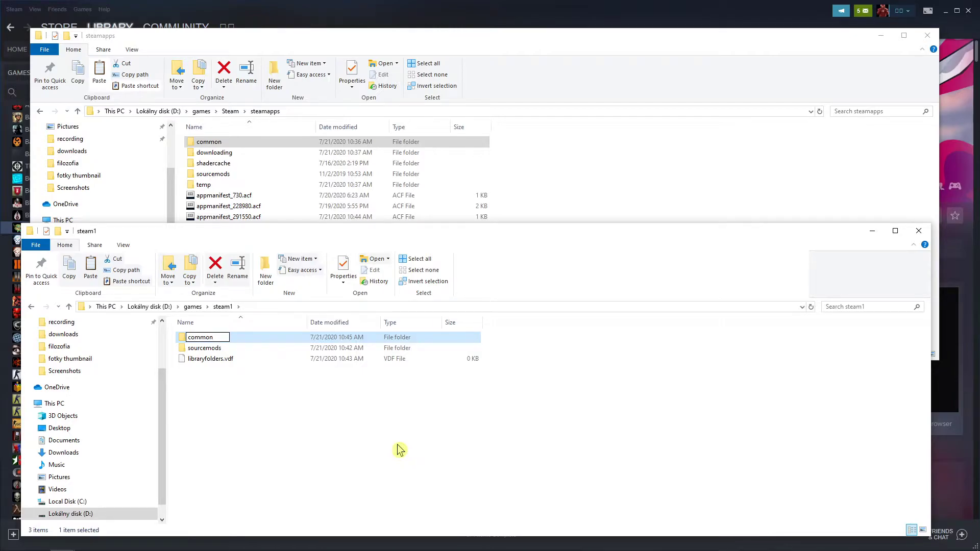
{"action": "key", "text": "Return"}
{"action": "left_click", "coordinate": [357, 418]}
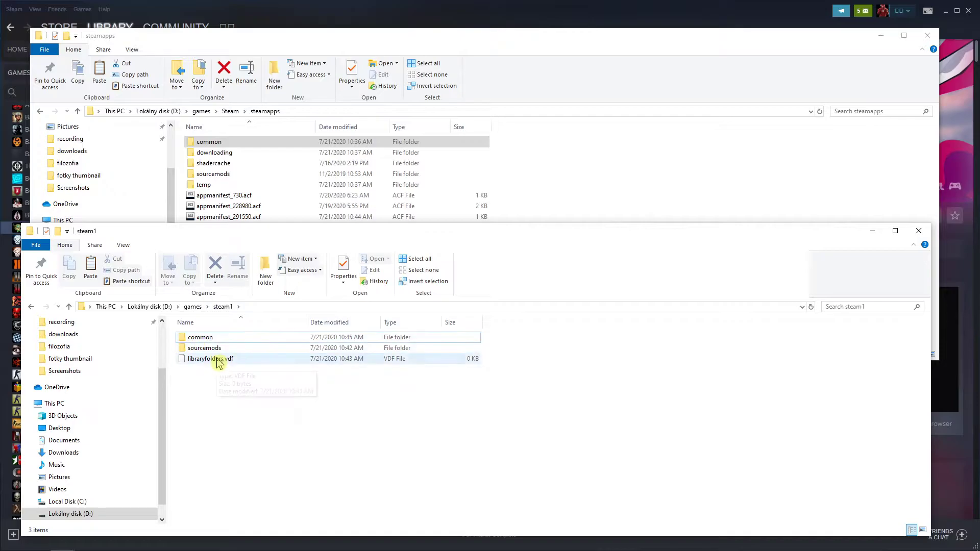
{"action": "left_click_drag", "start_coordinate": [204, 233], "coordinate": [201, 243]}
{"action": "double_click", "coordinate": [227, 142]}
{"action": "double_click", "coordinate": [227, 143]}
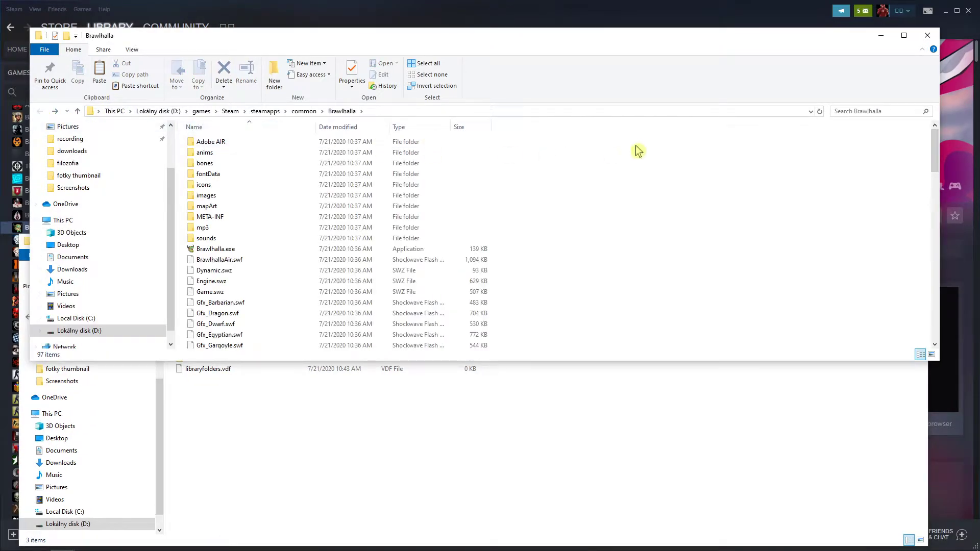
{"action": "left_click_drag", "start_coordinate": [614, 142], "coordinate": [258, 527]}
{"action": "scroll", "coordinate": [337, 251], "scroll_direction": "up", "scroll_amount": 20}
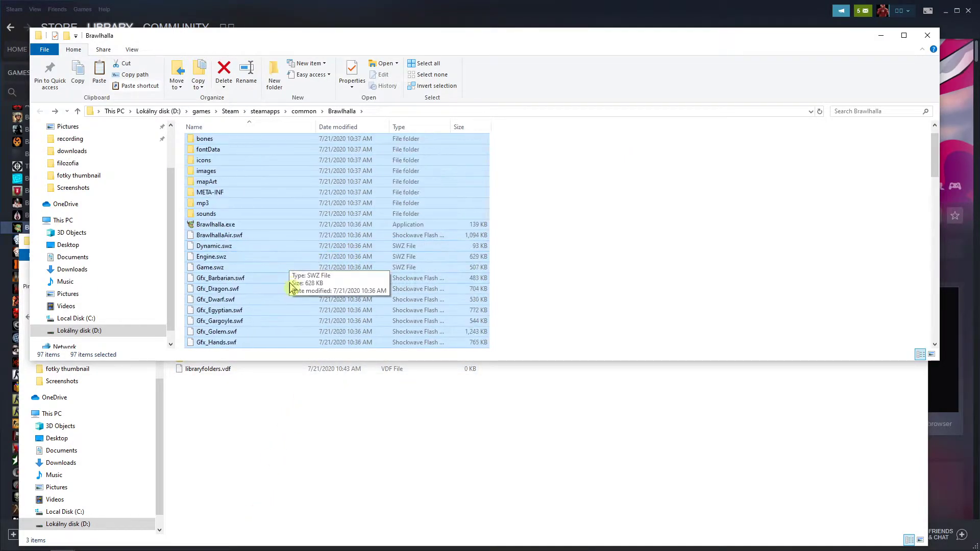
Step: Copy the Brawlhalla folder from Steam's steamapps\common folder into steam1\common
{"action": "left_click", "coordinate": [236, 467]}
{"action": "double_click", "coordinate": [213, 349]}
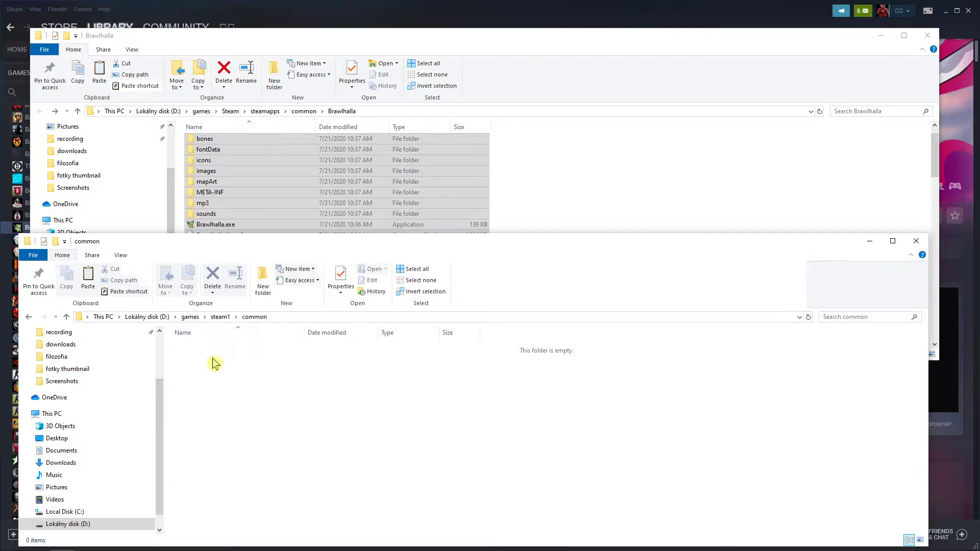
{"action": "right_click", "coordinate": [212, 359]}
{"action": "left_click", "coordinate": [334, 114]}
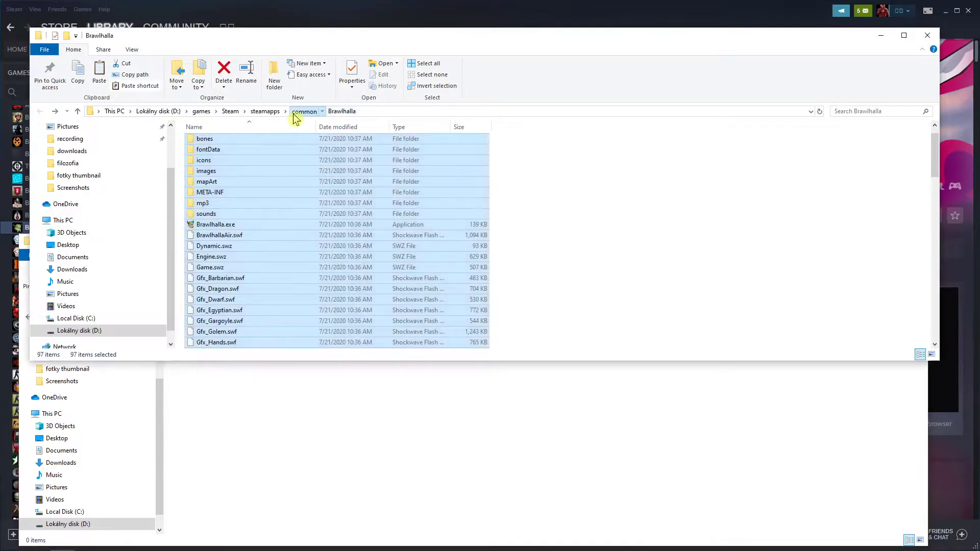
{"action": "left_click", "coordinate": [304, 111]}
{"action": "left_click", "coordinate": [251, 145]}
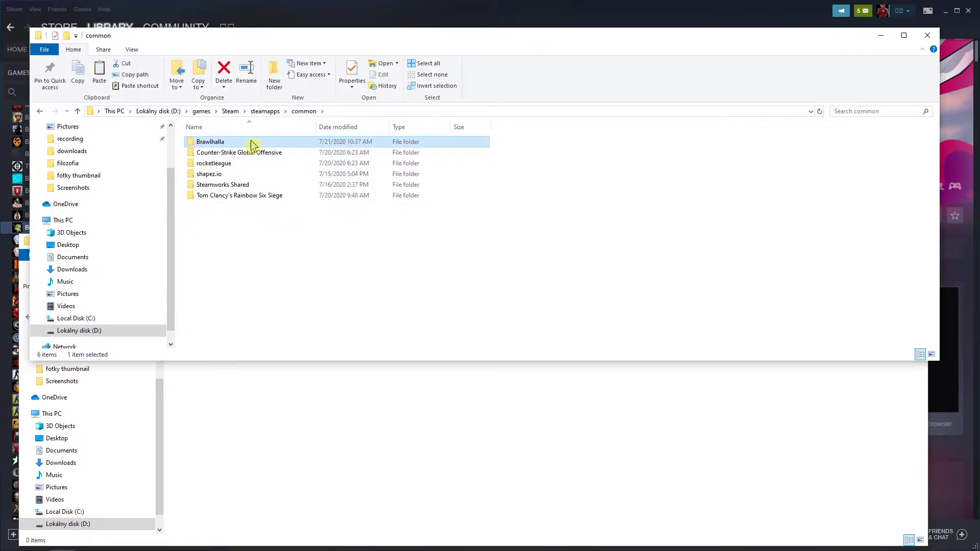
{"action": "left_click", "coordinate": [245, 413]}
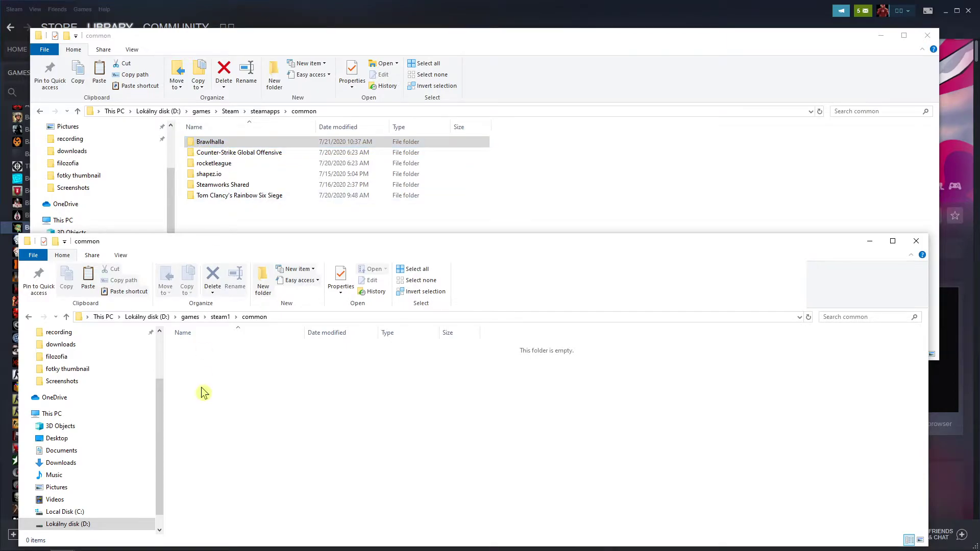
{"action": "key", "text": "ctrl+v"}
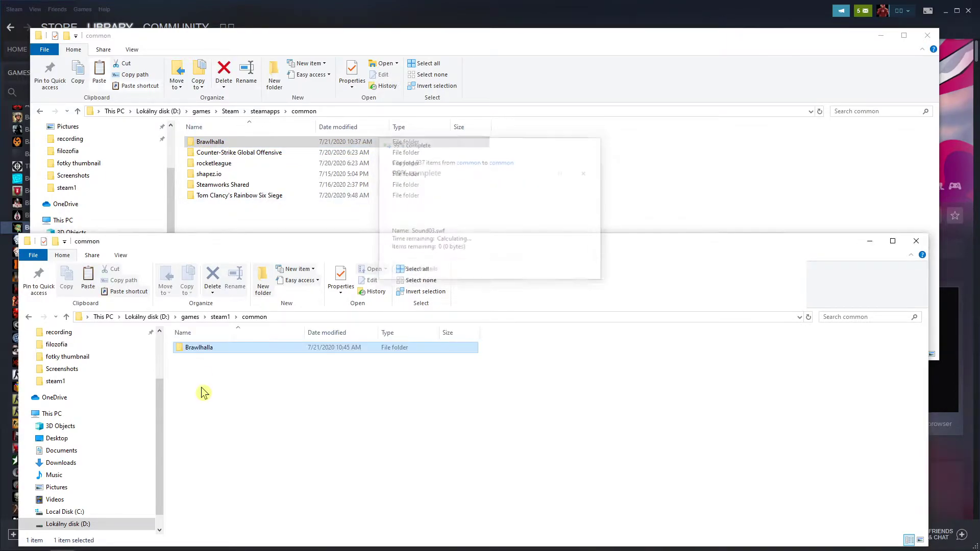
{"action": "left_click", "coordinate": [212, 393]}
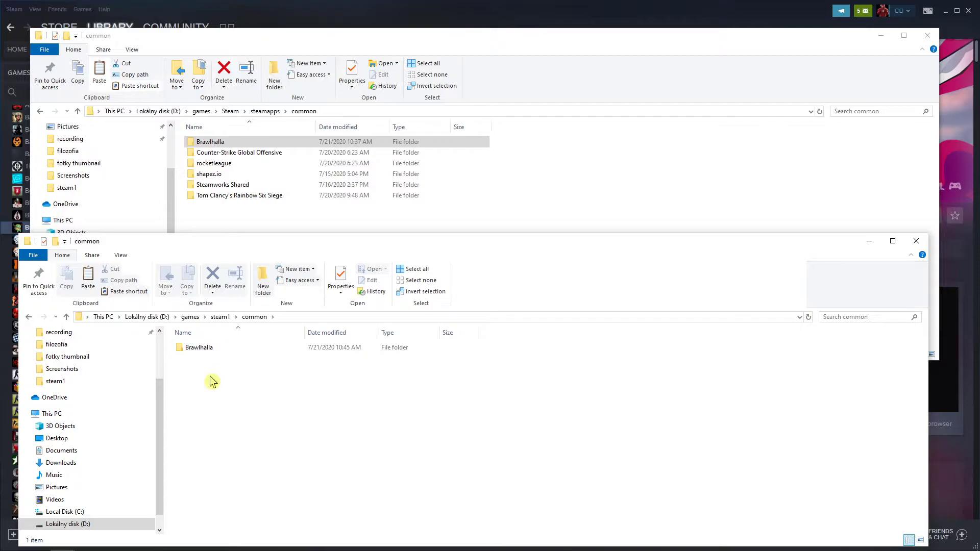
Step: Open the copied Brawlhalla folder in steam1\common and look through its files
{"action": "double_click", "coordinate": [231, 346]}
{"action": "scroll", "coordinate": [274, 357], "scroll_direction": "down", "scroll_amount": 10}
{"action": "scroll", "coordinate": [327, 352], "scroll_direction": "up", "scroll_amount": 12}
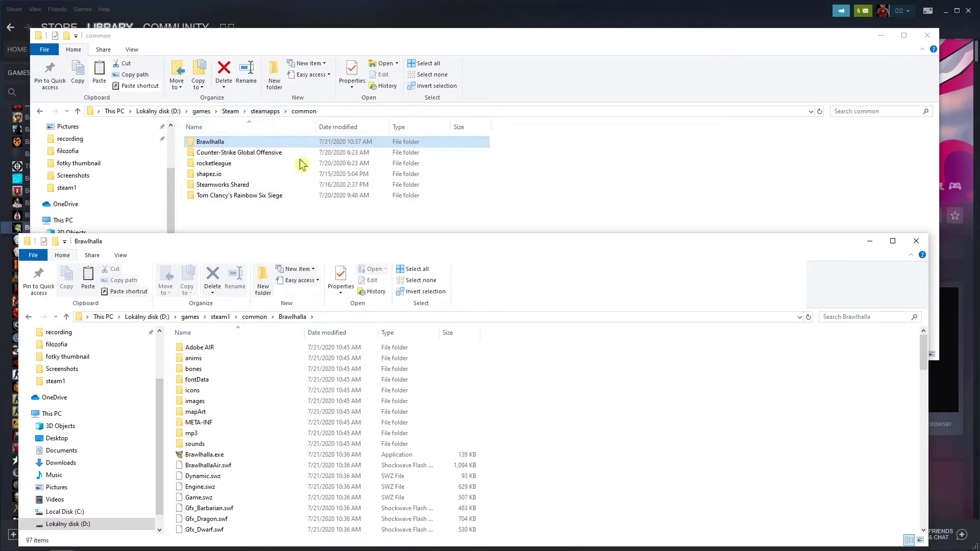
Step: Return to the steam1 folder in one window and to Steam's steamapps folder in the other
{"action": "left_click", "coordinate": [27, 316]}
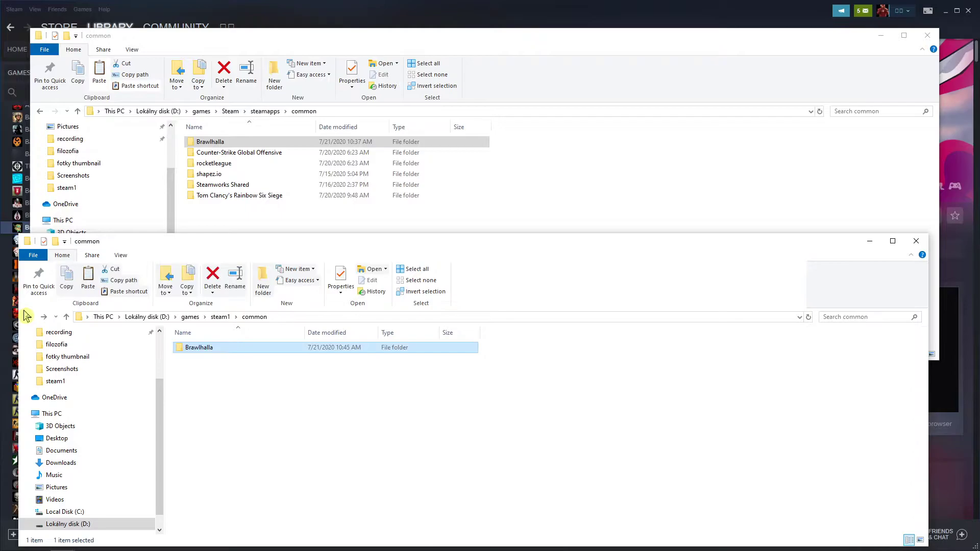
{"action": "left_click", "coordinate": [40, 111]}
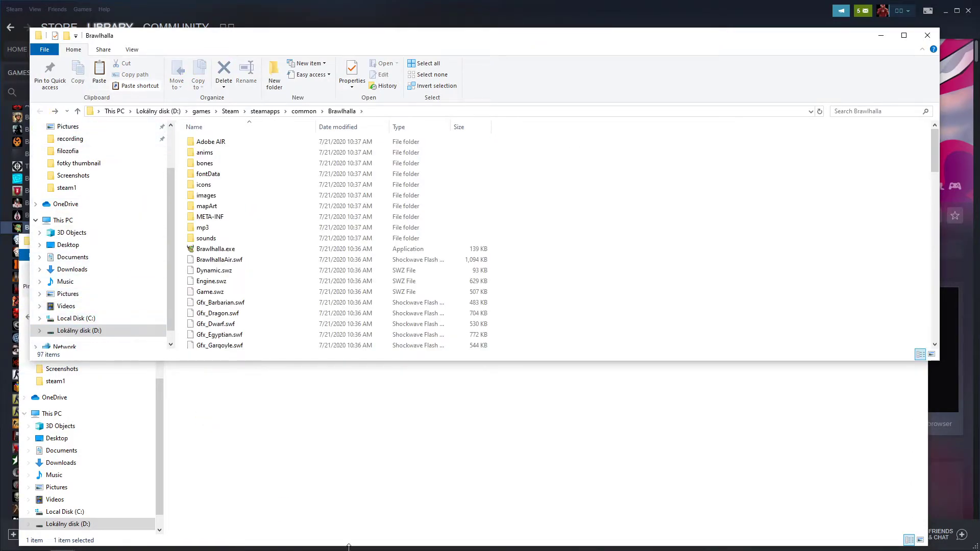
{"action": "left_click", "coordinate": [213, 409]}
{"action": "left_click", "coordinate": [29, 317]}
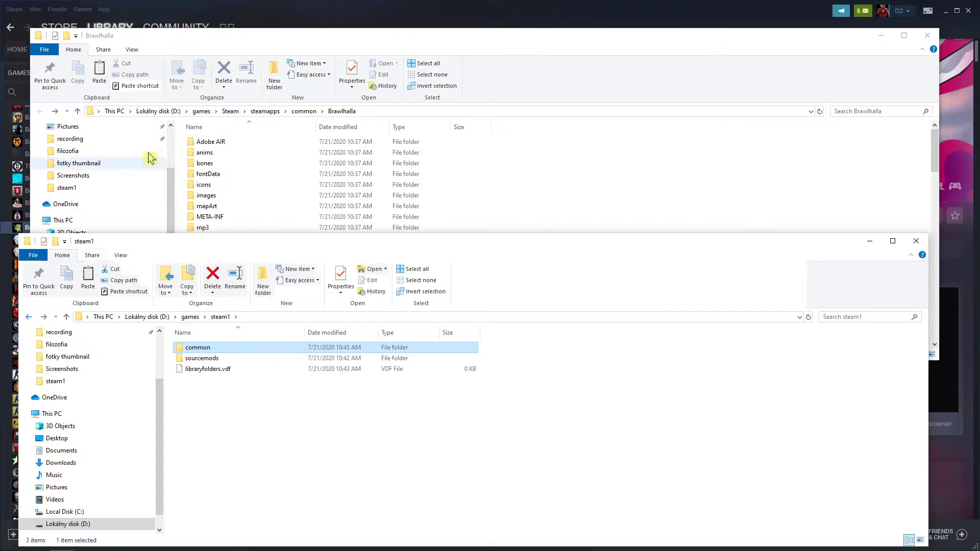
{"action": "left_click", "coordinate": [49, 110]}
{"action": "left_click", "coordinate": [303, 112]}
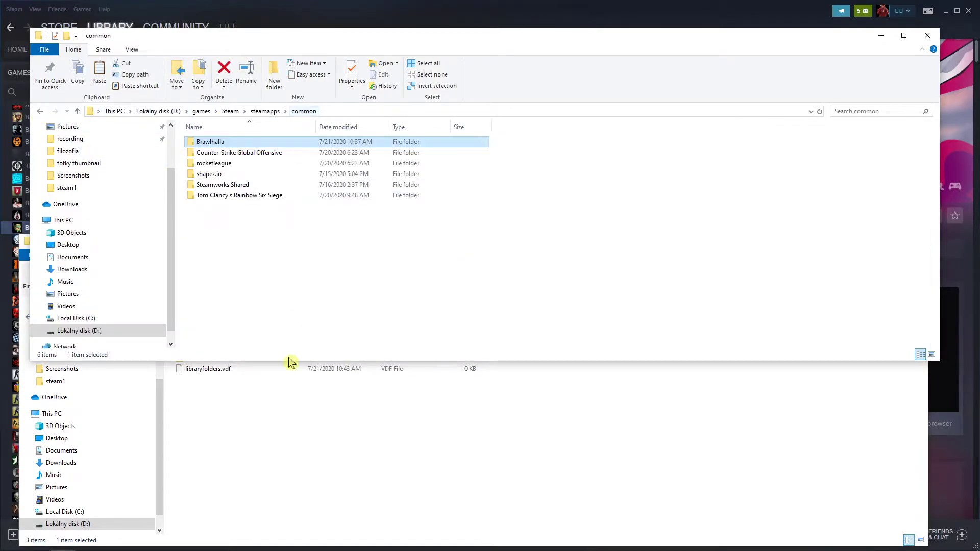
{"action": "left_click", "coordinate": [41, 112]}
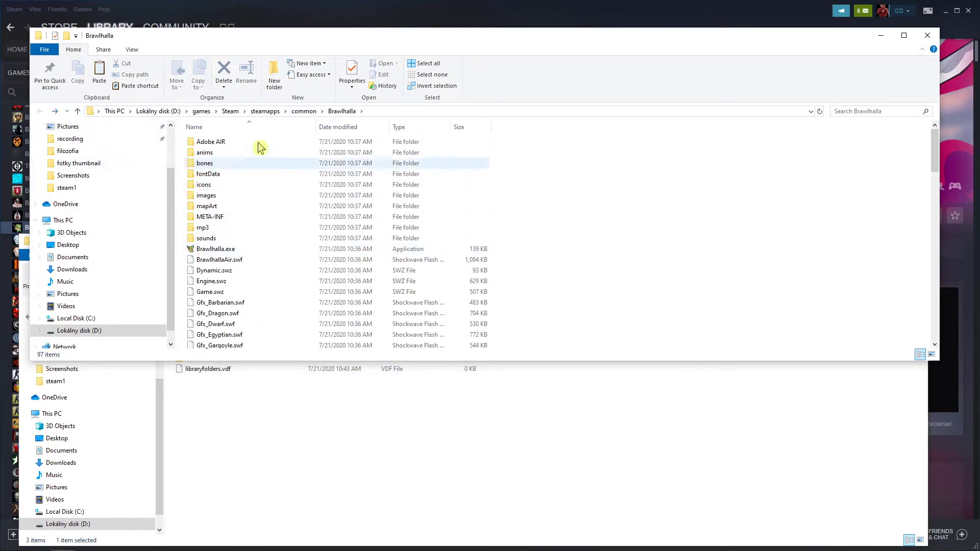
{"action": "left_click", "coordinate": [268, 111]}
{"action": "left_click", "coordinate": [286, 420]}
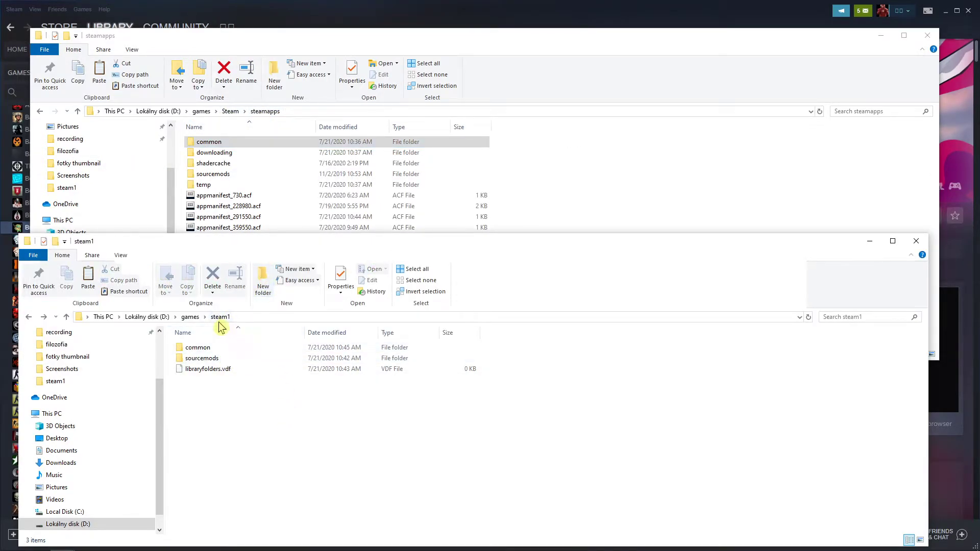
Step: Switch to Steam, search the store for "braw" and open the Brawlhalla store page
{"action": "left_click_drag", "start_coordinate": [255, 245], "coordinate": [274, 246]}
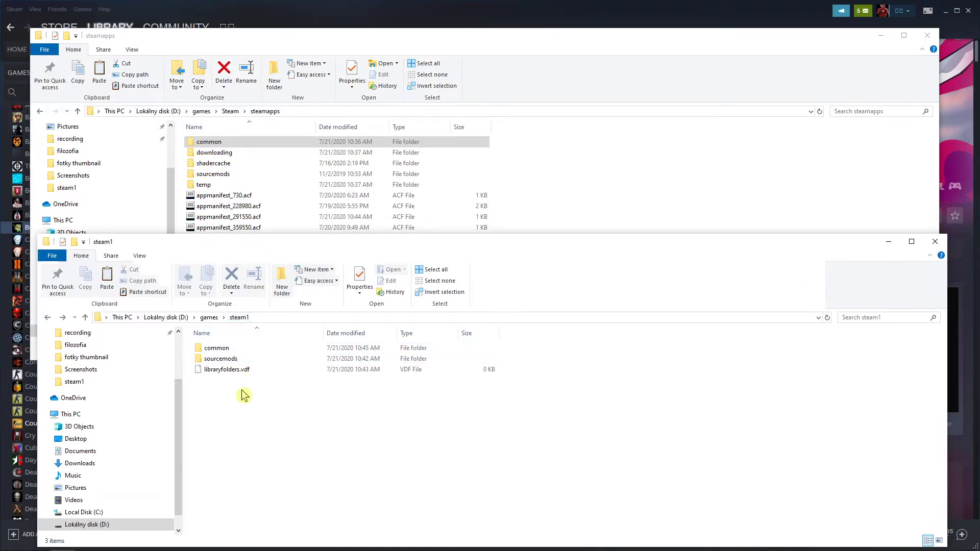
{"action": "left_click_drag", "start_coordinate": [221, 247], "coordinate": [196, 290]}
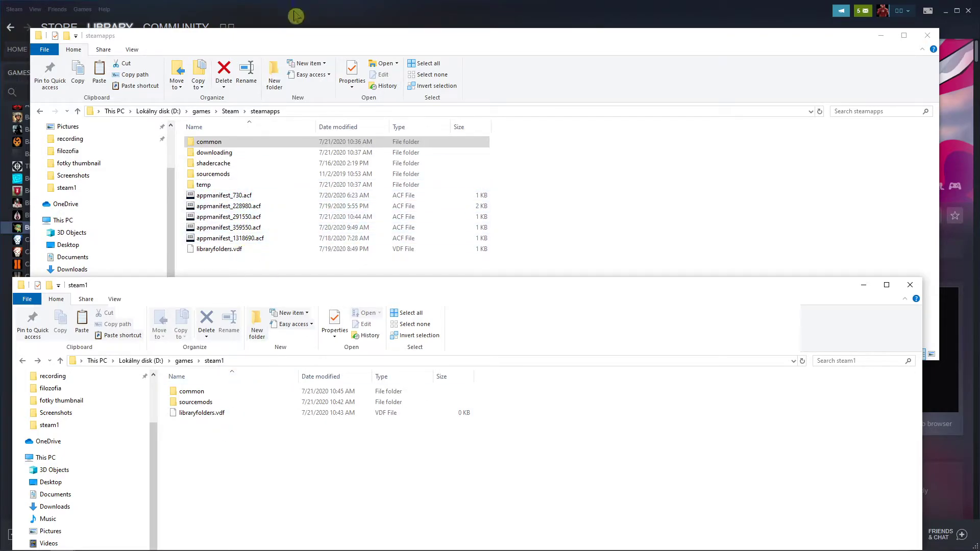
{"action": "left_click", "coordinate": [204, 15]}
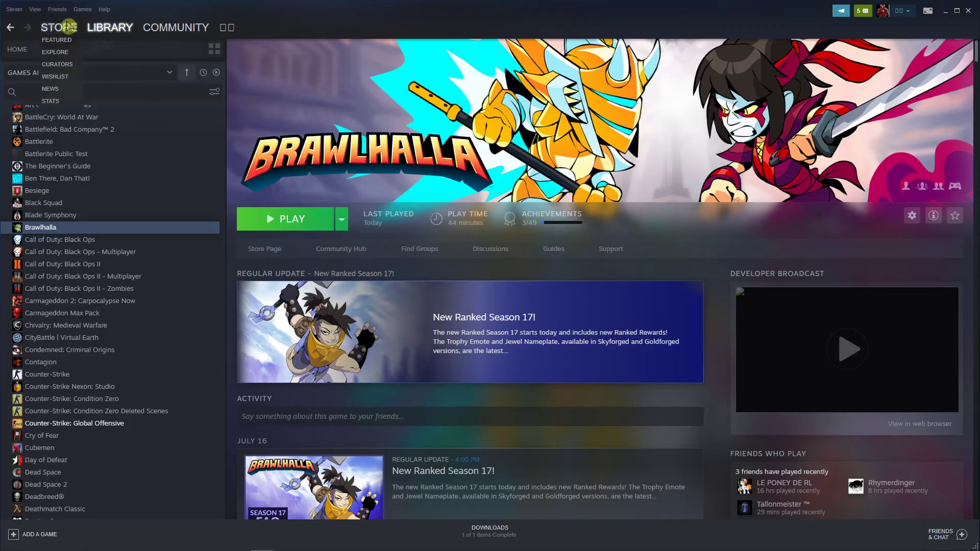
{"action": "left_click", "coordinate": [59, 27]}
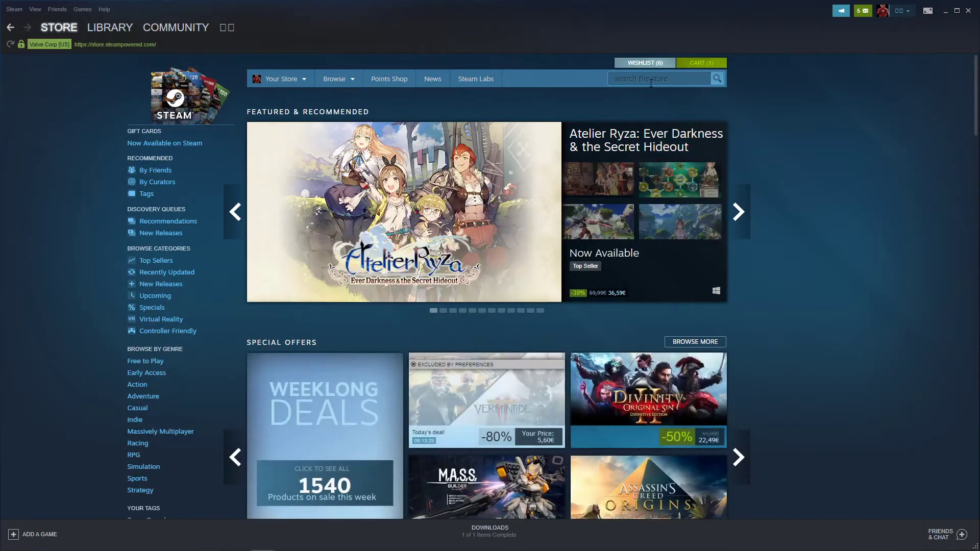
{"action": "left_click", "coordinate": [650, 81]}
{"action": "type", "text": "braw"}
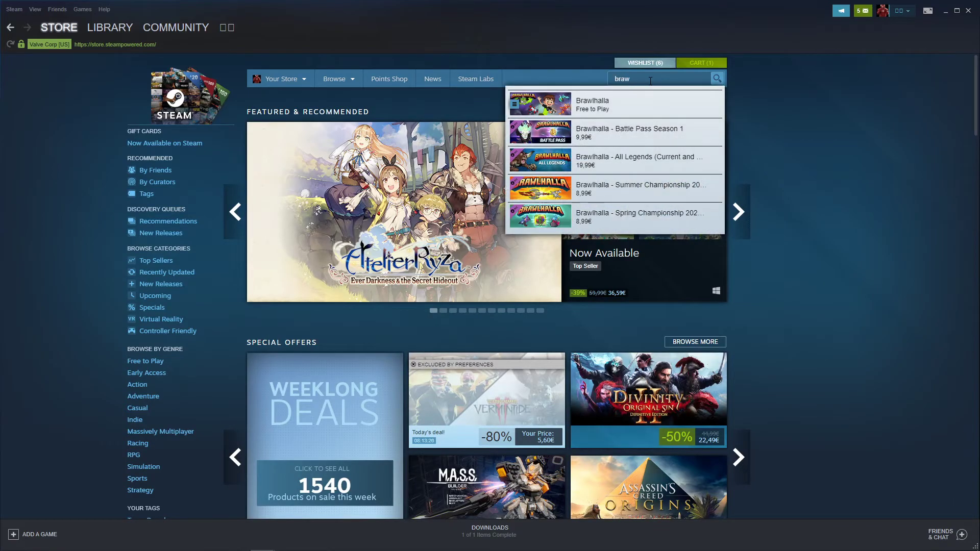
{"action": "left_click", "coordinate": [644, 104]}
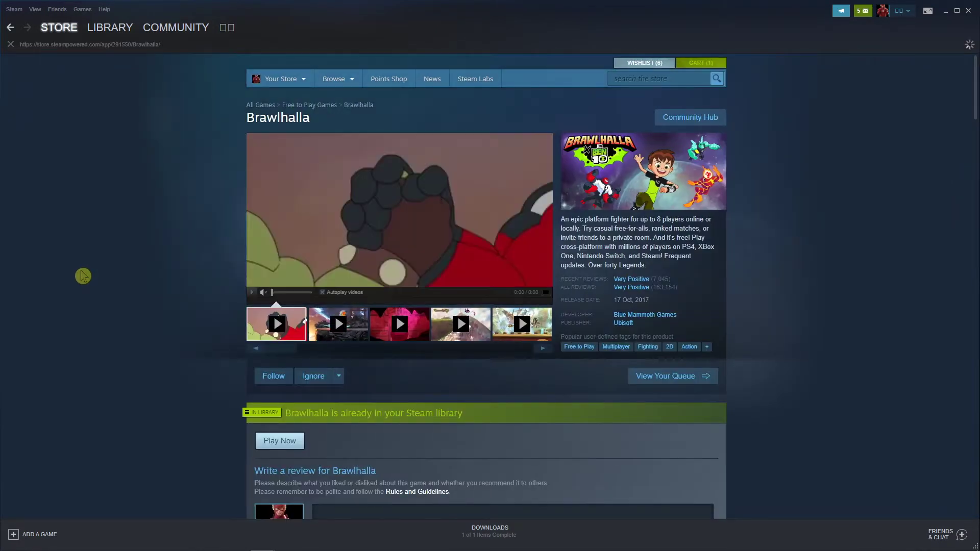
Step: Copy the Brawlhalla store page's URL and paste it into a new Notepad document
{"action": "right_click", "coordinate": [84, 238]}
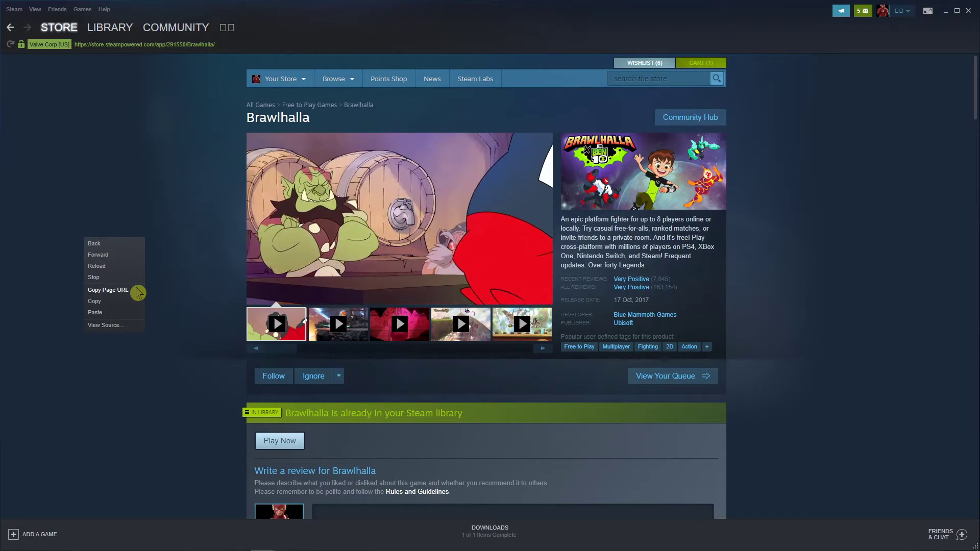
{"action": "left_click", "coordinate": [137, 291]}
{"action": "key", "text": "super"}
{"action": "type", "text": "notepad"}
{"action": "key", "text": "Return"}
{"action": "key", "text": "ctrl+v"}
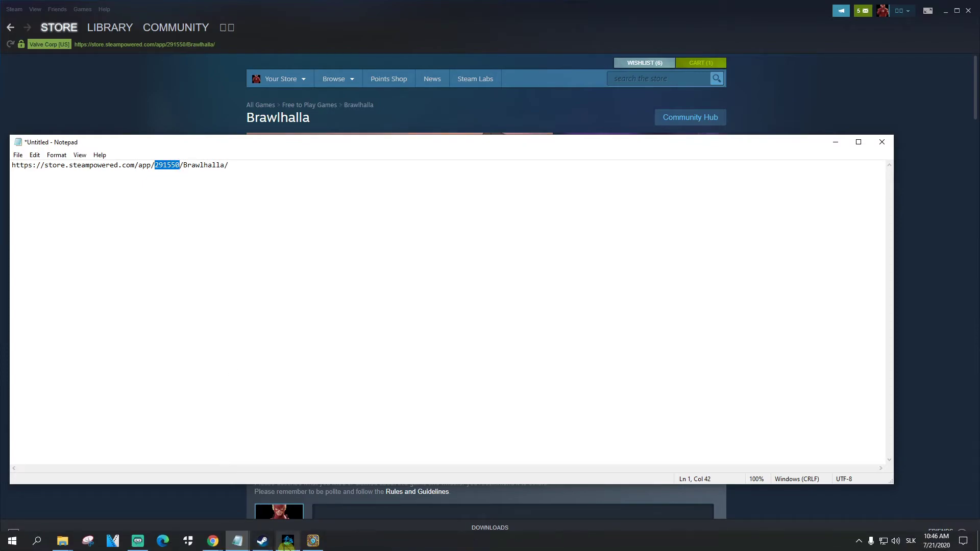
Step: Copy Brawlhalla's manifest file appmanifest_291550.acf from Steam's steamapps folder into the steam1 folder
{"action": "mouse_move", "coordinate": [274, 549]}
{"action": "mouse_move", "coordinate": [62, 541]}
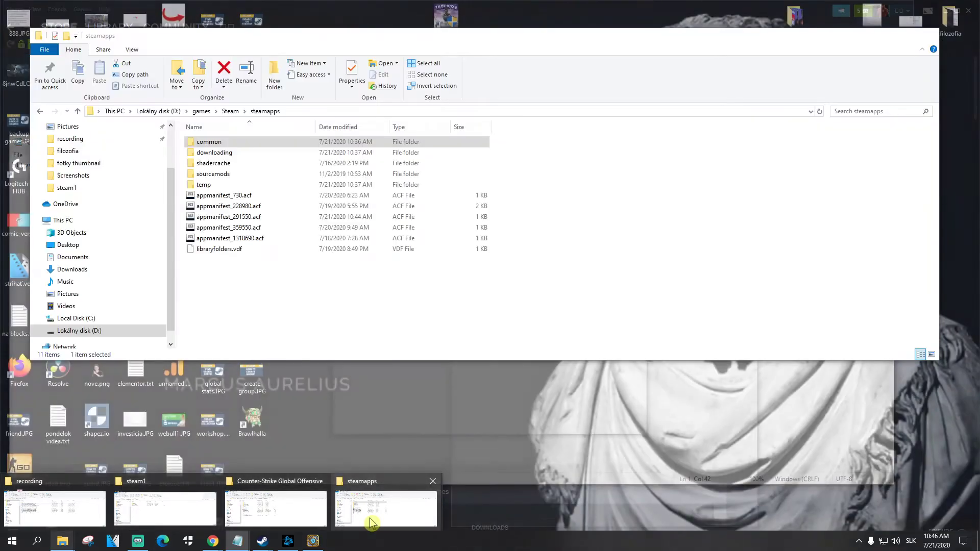
{"action": "left_click", "coordinate": [371, 522]}
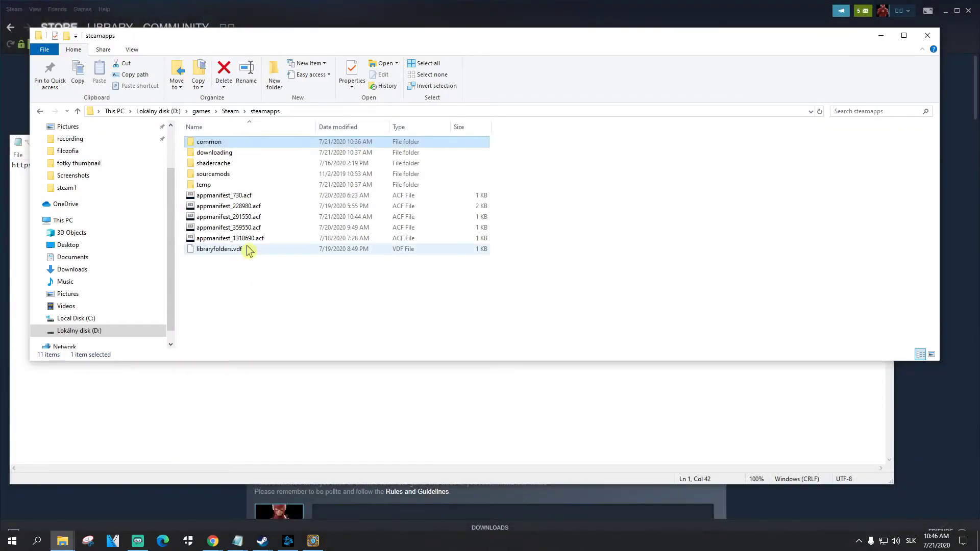
{"action": "left_click_drag", "start_coordinate": [389, 41], "coordinate": [382, 194]}
{"action": "left_click", "coordinate": [270, 371]}
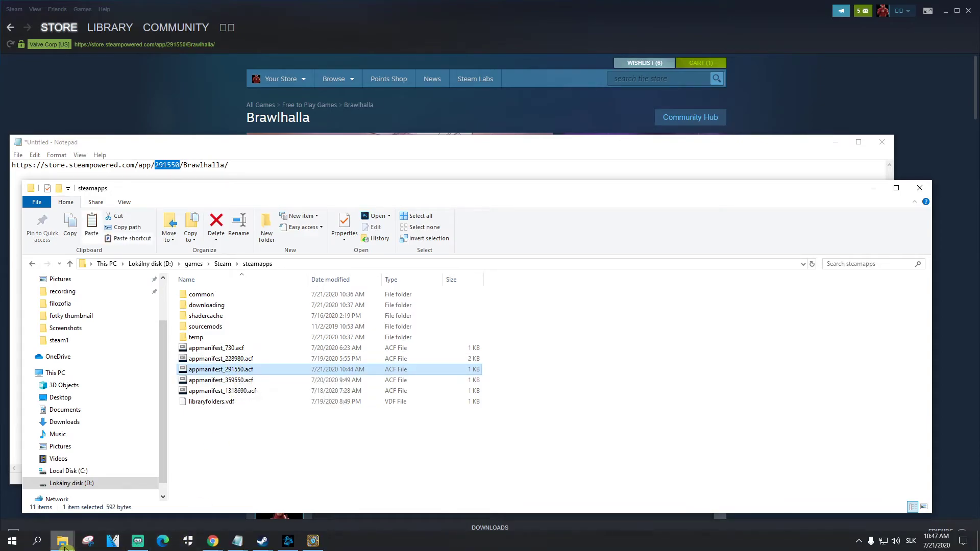
{"action": "mouse_move", "coordinate": [63, 541]}
{"action": "left_click", "coordinate": [203, 507]}
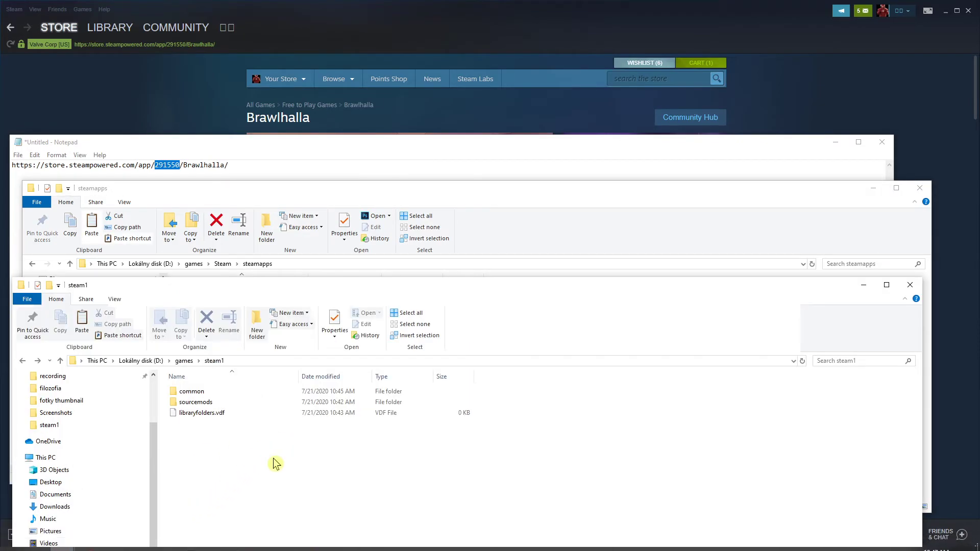
{"action": "key", "text": "ctrl+v"}
Step: Rename the steam1 folder inside D:\games to steamapps
{"action": "left_click_drag", "start_coordinate": [247, 297], "coordinate": [272, 293]}
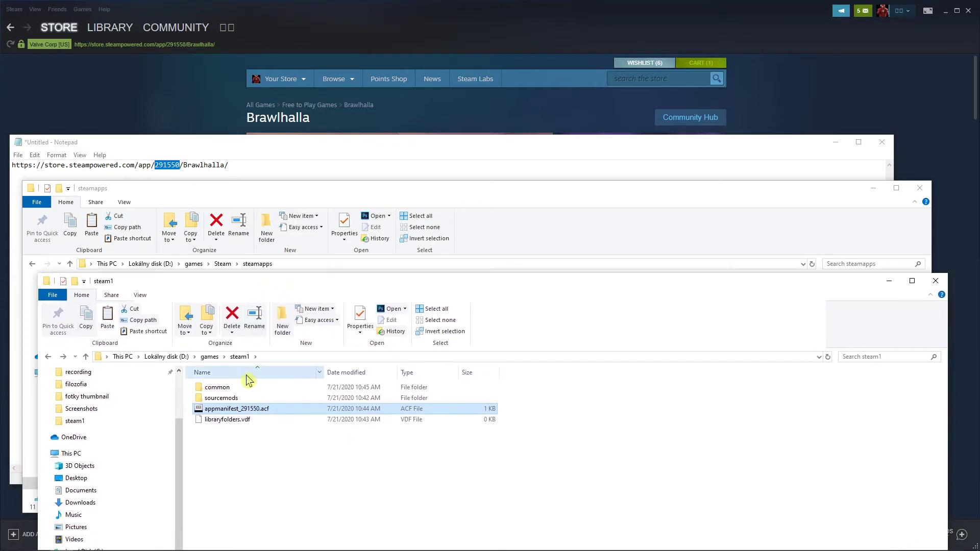
{"action": "right_click", "coordinate": [240, 357]}
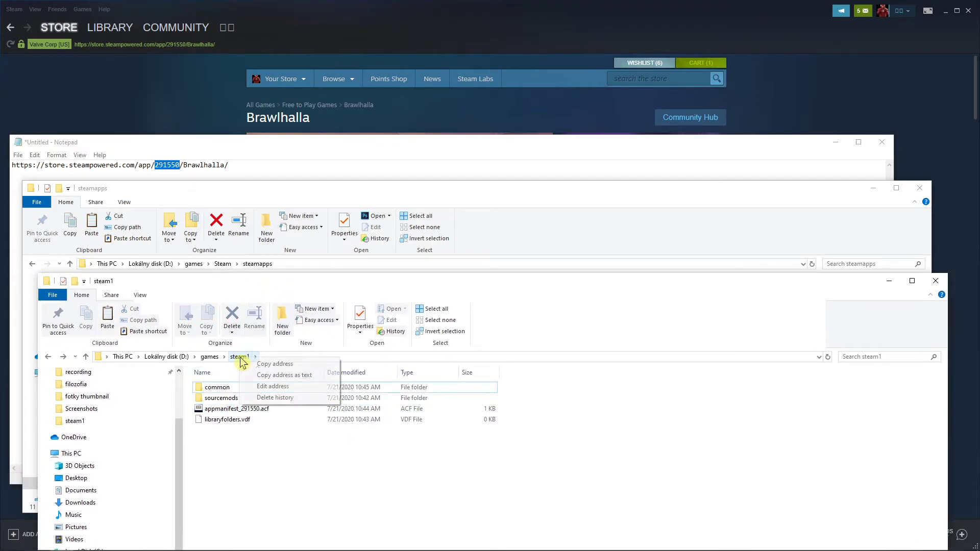
{"action": "left_click", "coordinate": [266, 387]}
{"action": "left_click", "coordinate": [223, 455]}
{"action": "left_click", "coordinate": [209, 357]}
{"action": "left_click", "coordinate": [225, 494]}
{"action": "type", "text": "steamapps"}
{"action": "key", "text": "Return"}
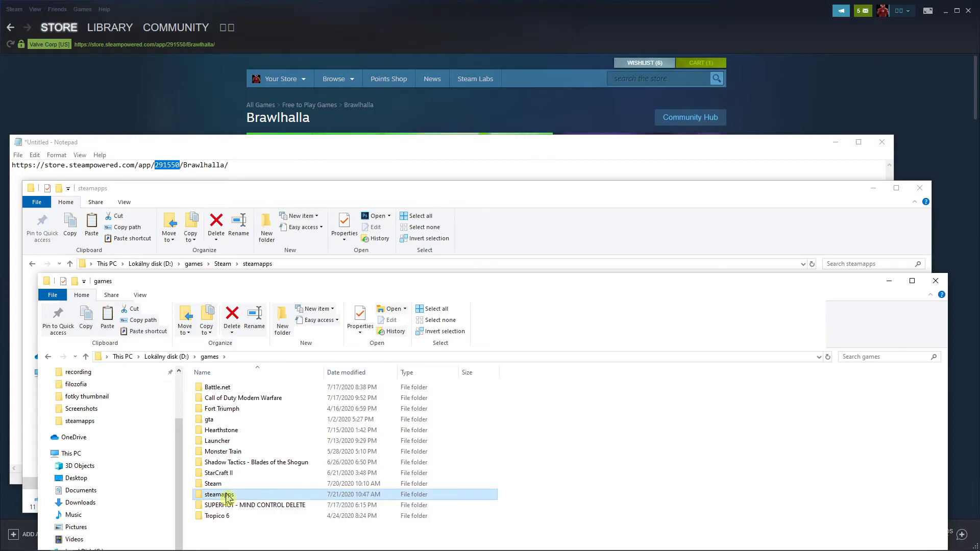
Step: Check the renamed steamapps folder's common subfolder and Brawlhalla manifest file, comparing the manifest's ID with the store URL in Notepad
{"action": "double_click", "coordinate": [228, 498]}
{"action": "double_click", "coordinate": [238, 390]}
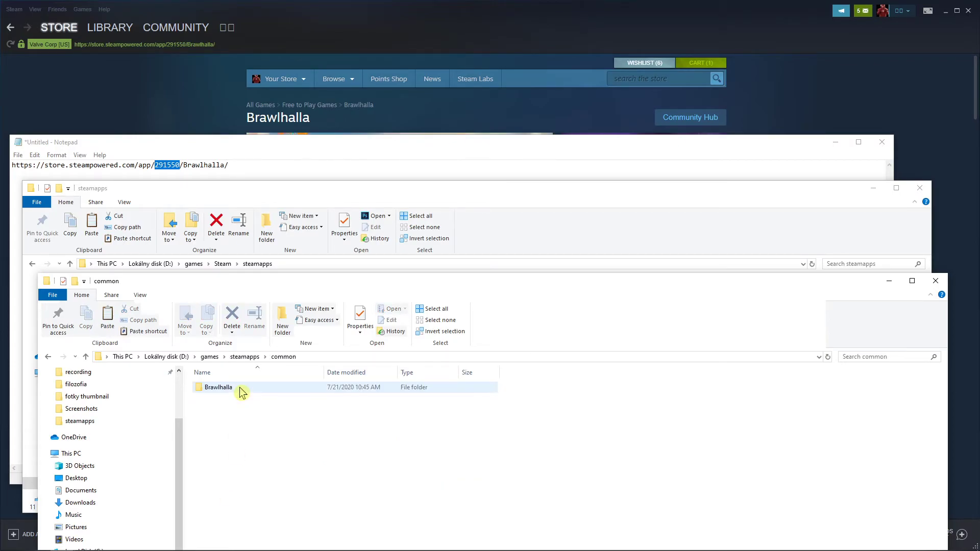
{"action": "key", "text": "alt+Left"}
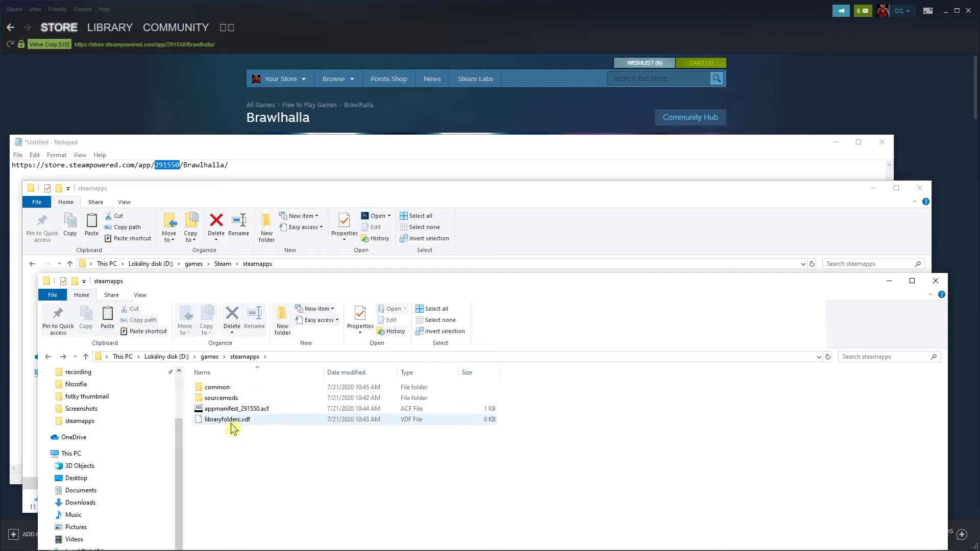
{"action": "left_click", "coordinate": [233, 410]}
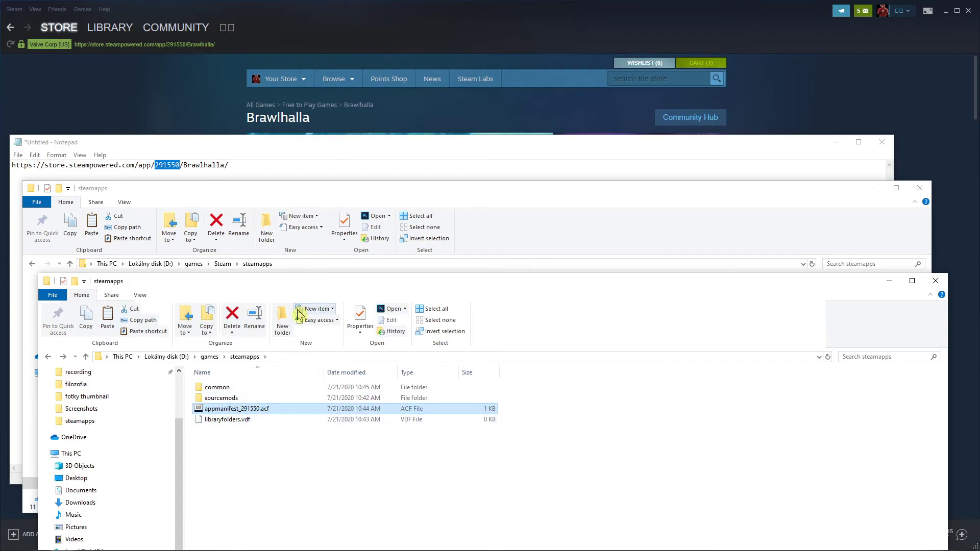
{"action": "left_click", "coordinate": [192, 170]}
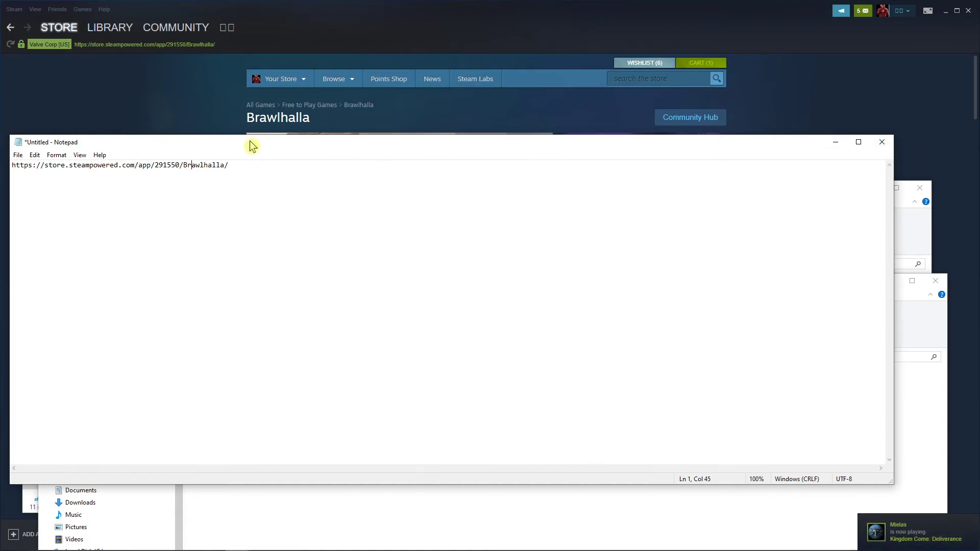
{"action": "left_click_drag", "start_coordinate": [253, 146], "coordinate": [300, 150]}
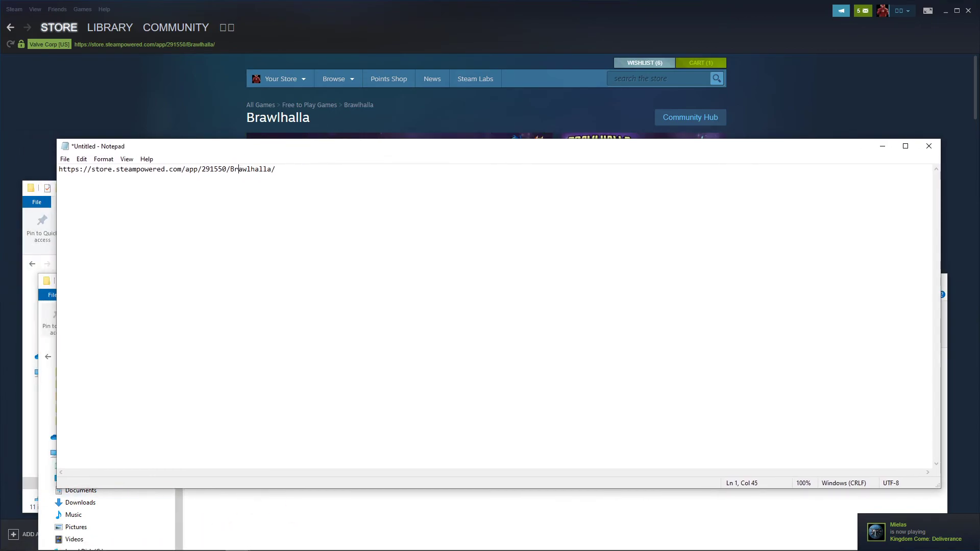